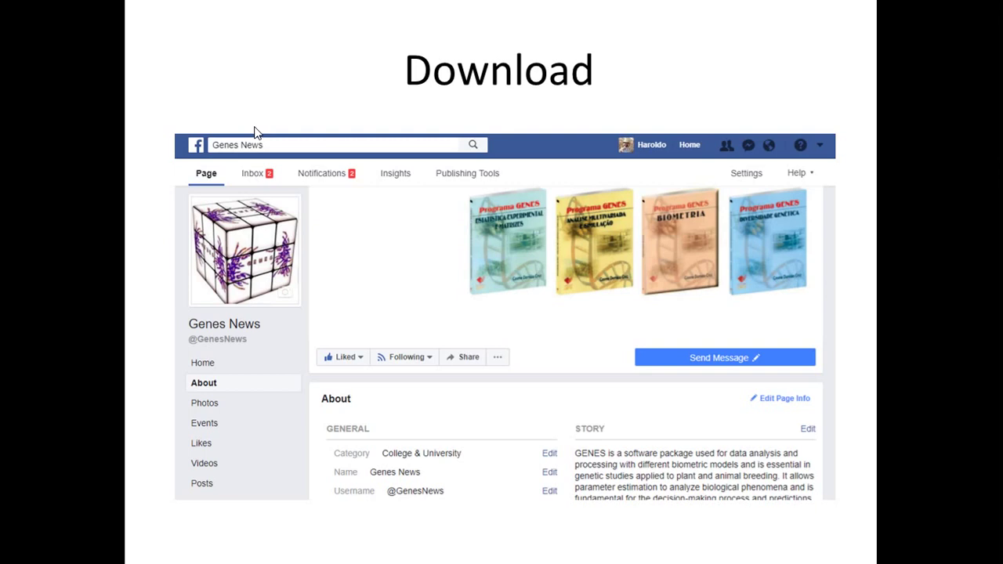
pyautogui.click(215, 386)
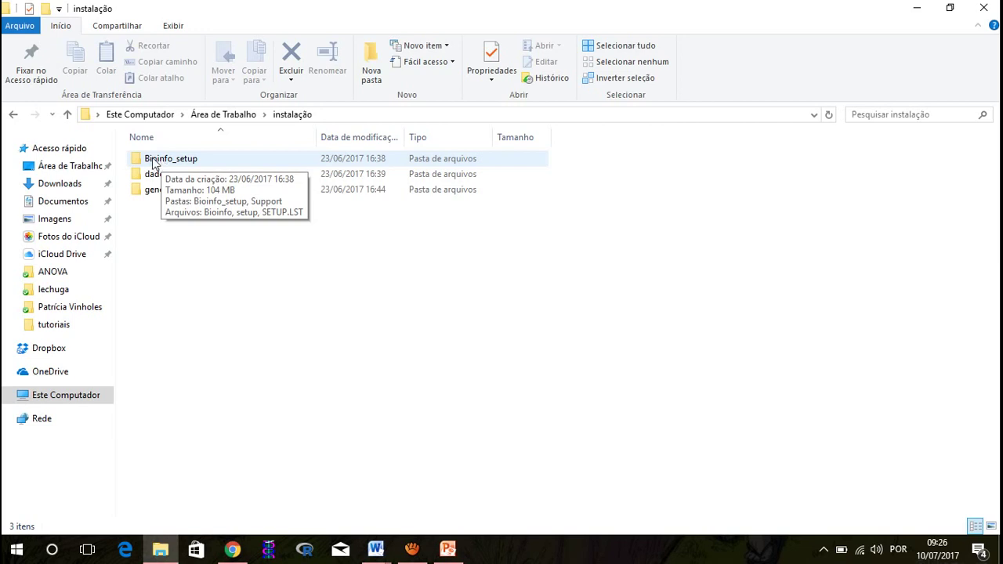
# Step: Run setup from the Bioinfo_setup folder and start installing Bioinfo into C:\Program Files (x86)\GENES\
pyautogui.doubleClick(155, 162)
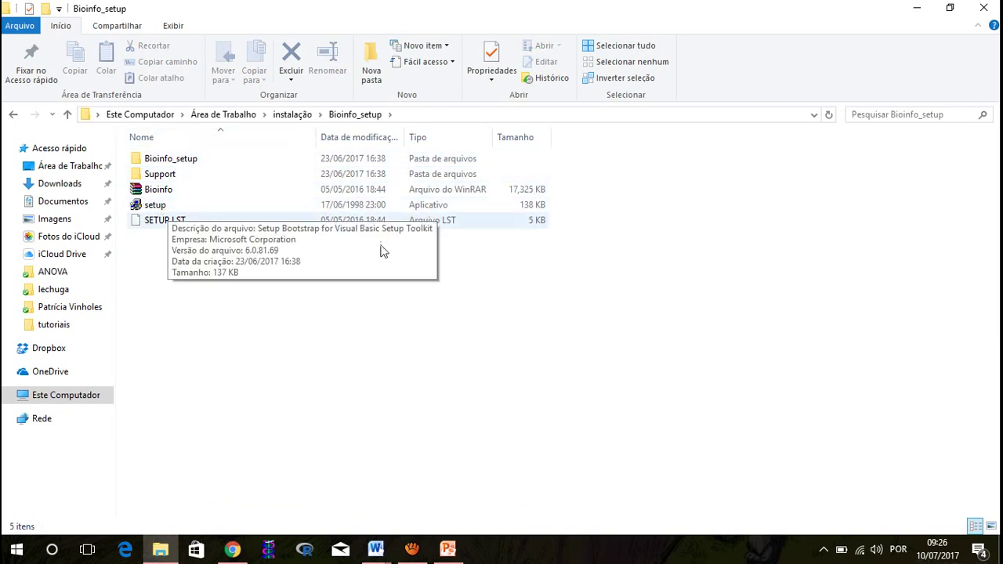
pyautogui.click(136, 211)
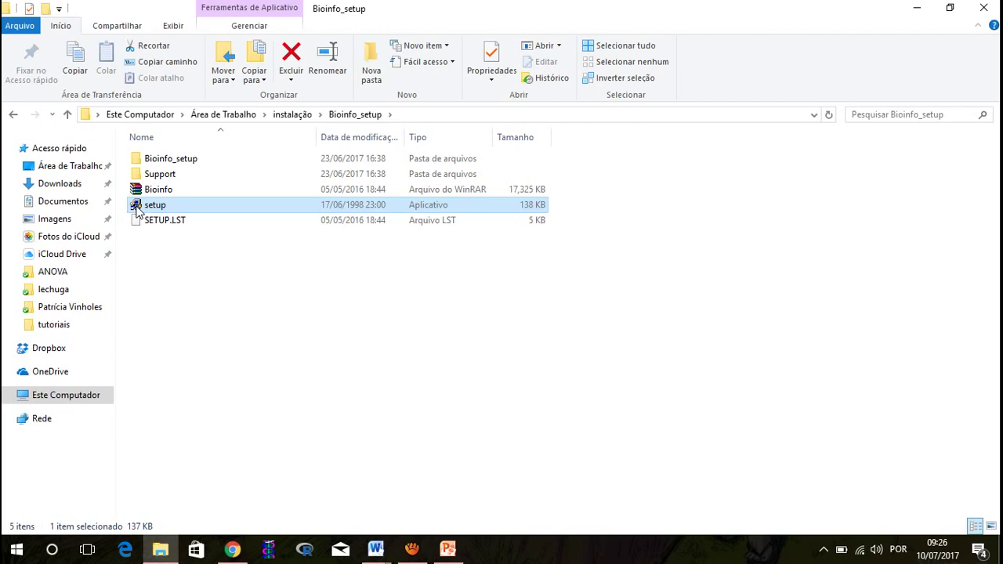
pyautogui.moveTo(136, 210); pyautogui.dragTo(276, 200)
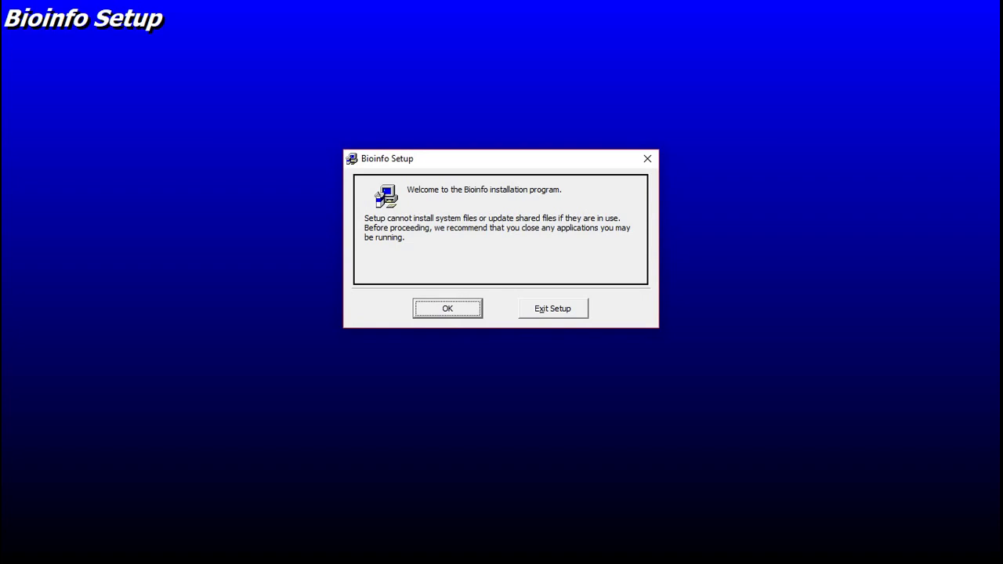
pyautogui.press('Return')
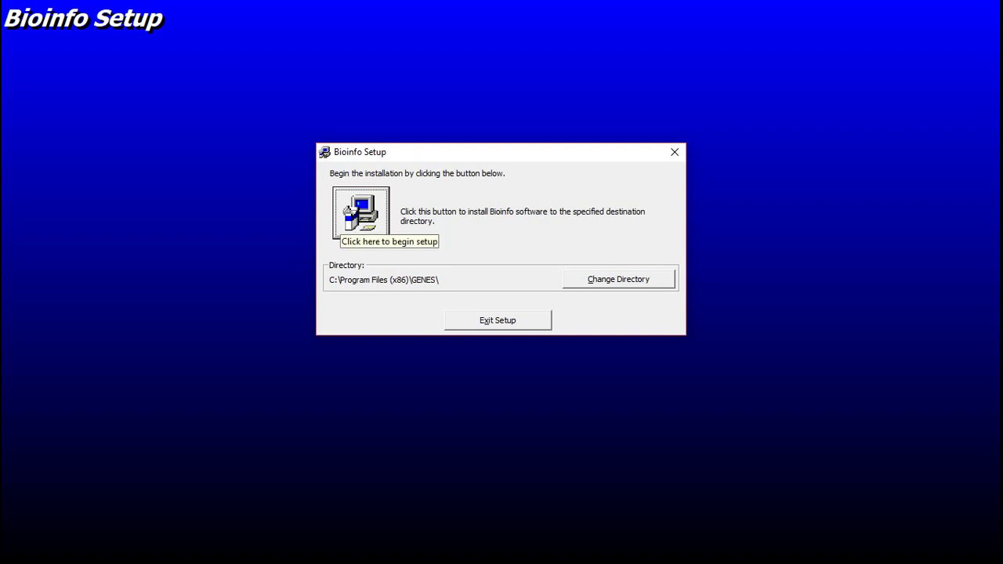
pyautogui.click(360, 212)
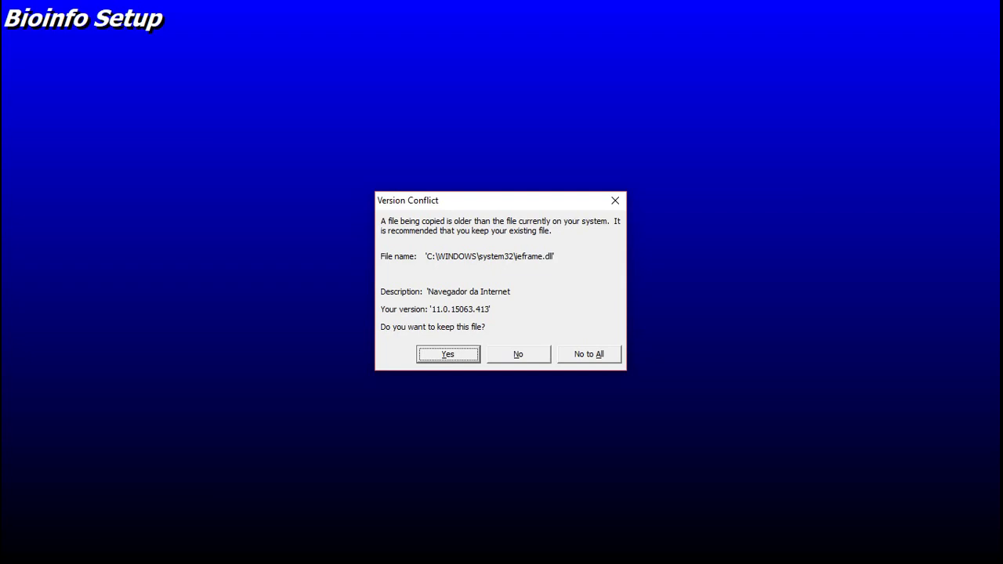
# Step: Complete the Bioinfo setup, keeping the existing ieframe.dll and MSCOMCTL.OCX files and ignoring the ieframe.dll registration error
pyautogui.press('Return')
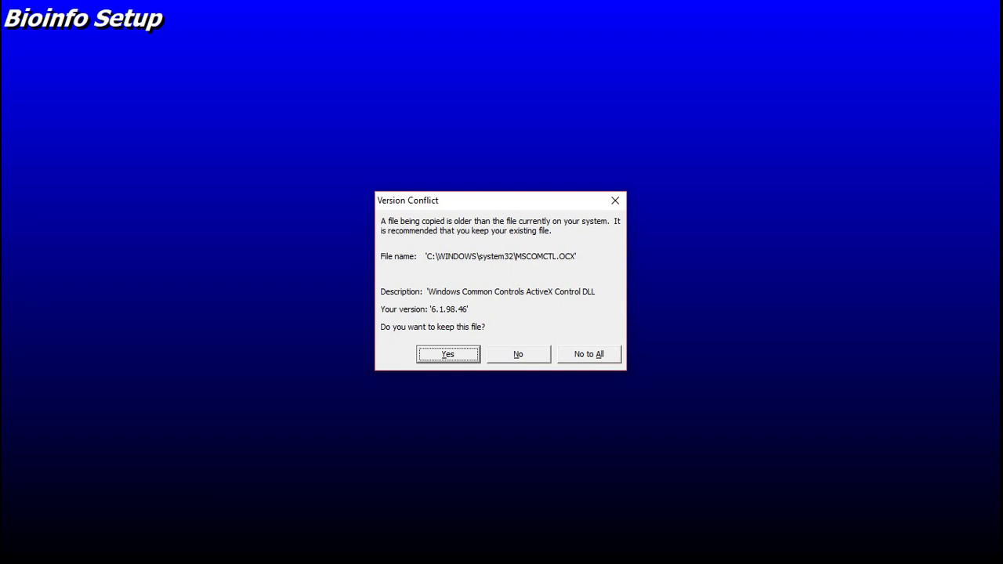
pyautogui.press('Return')
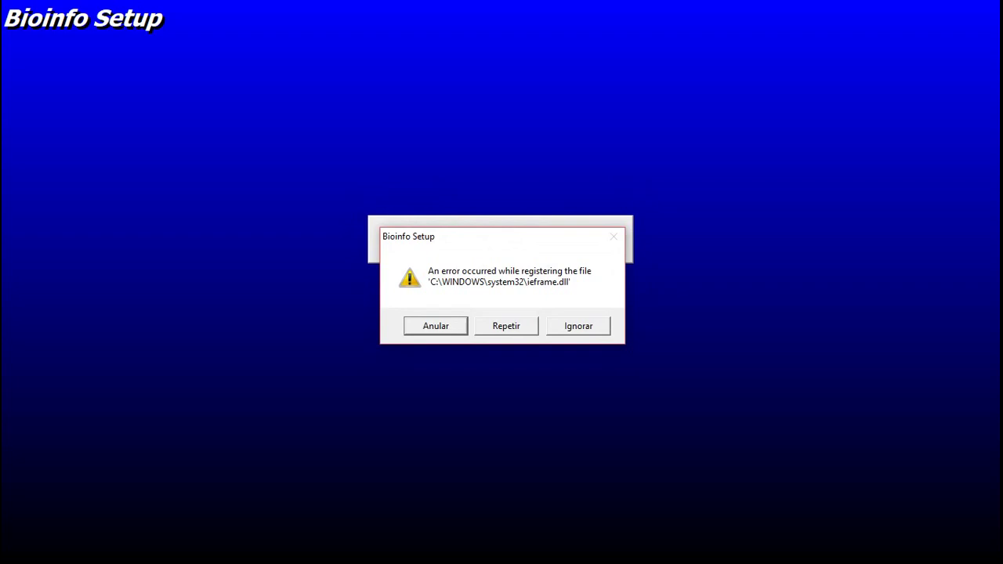
pyautogui.press('Tab')
pyautogui.press('Tab')
pyautogui.press('Return')
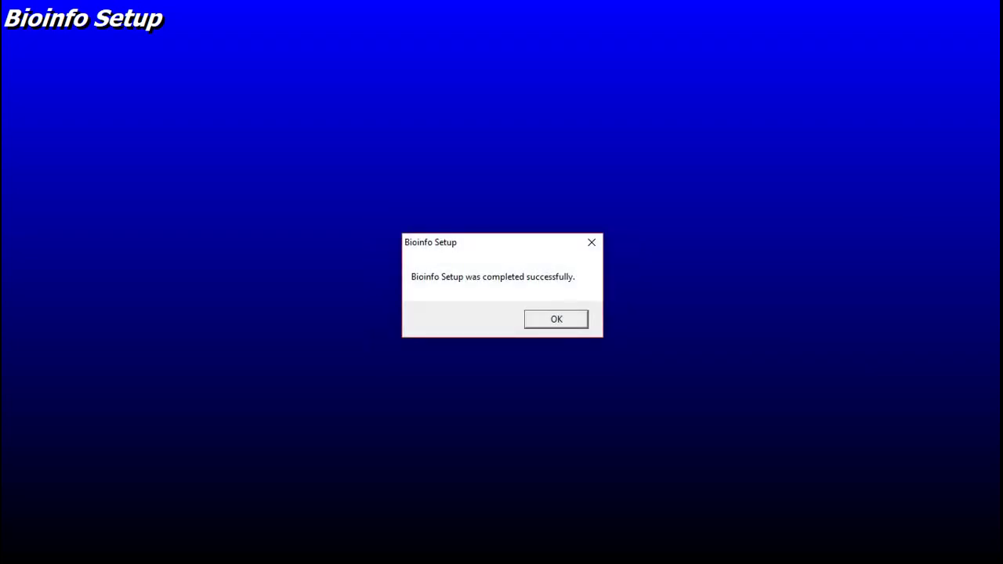
pyautogui.click(584, 321)
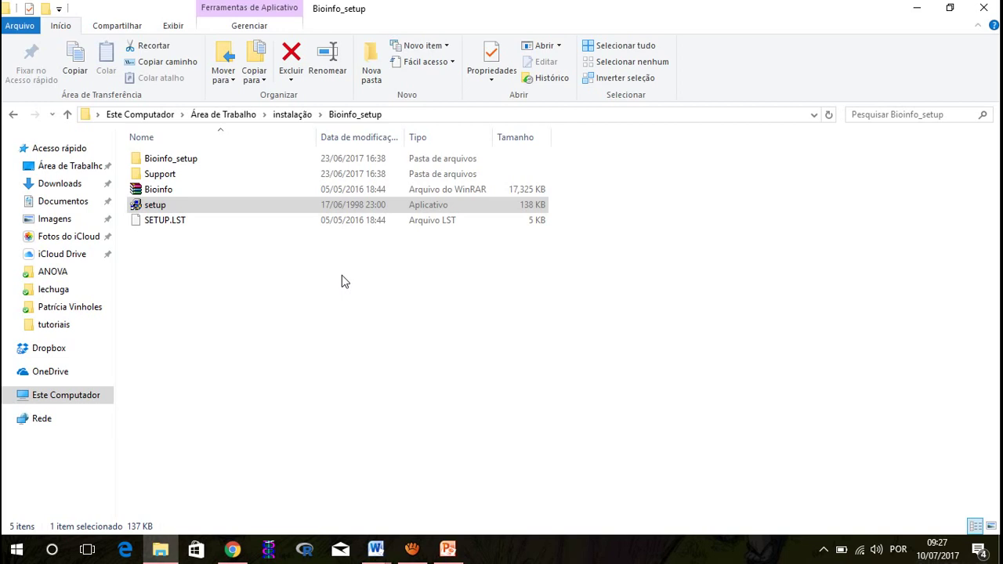
# Step: Return to the instalação folder and select the genesexe folder to view its details
pyautogui.click(175, 381)
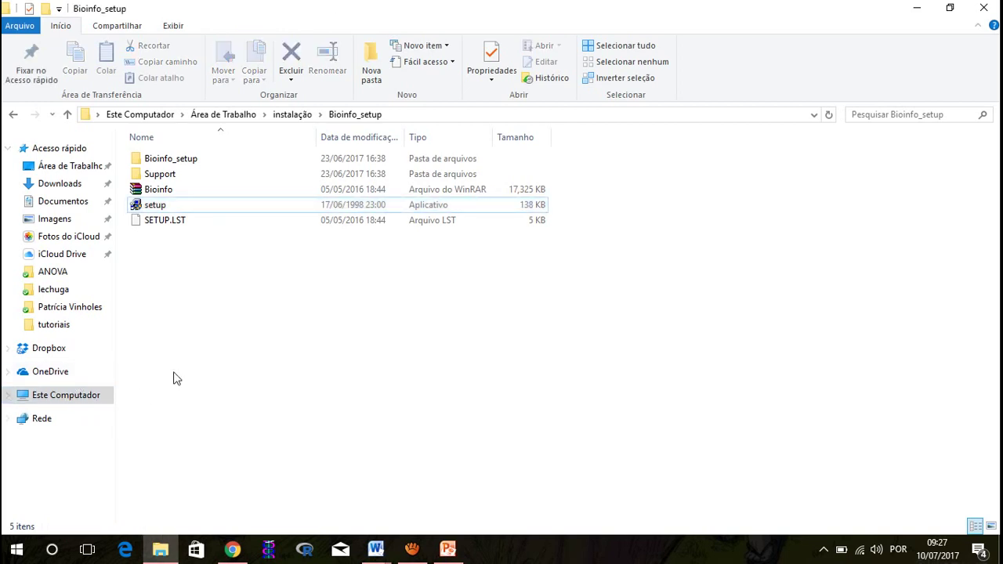
pyautogui.press('BackSpace')
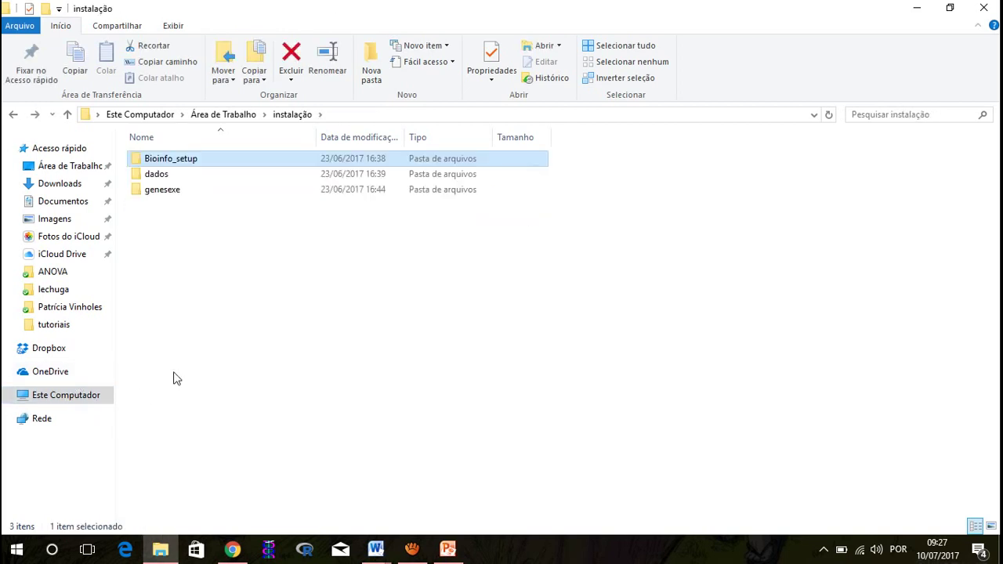
pyautogui.click(167, 191)
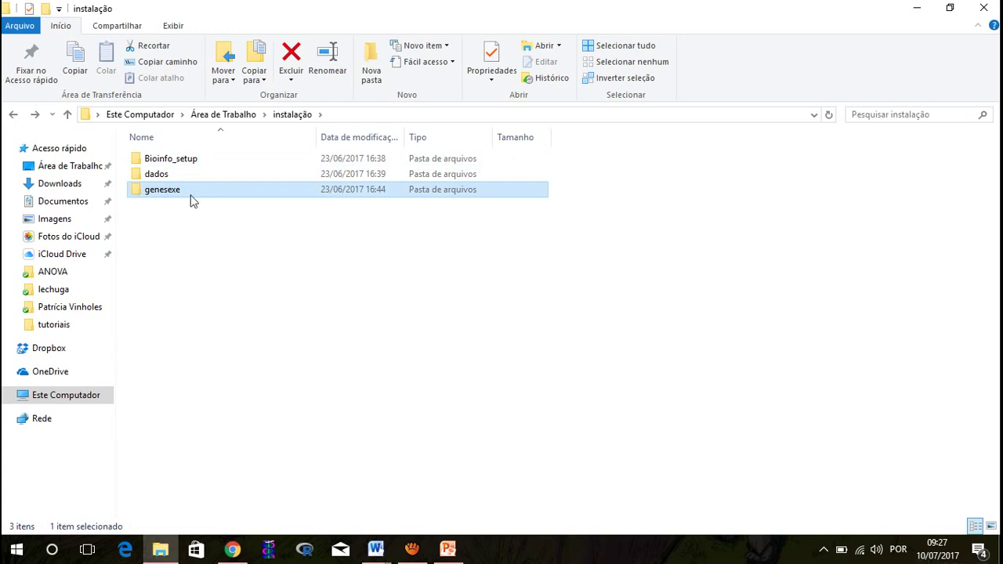
pyautogui.moveTo(192, 202)
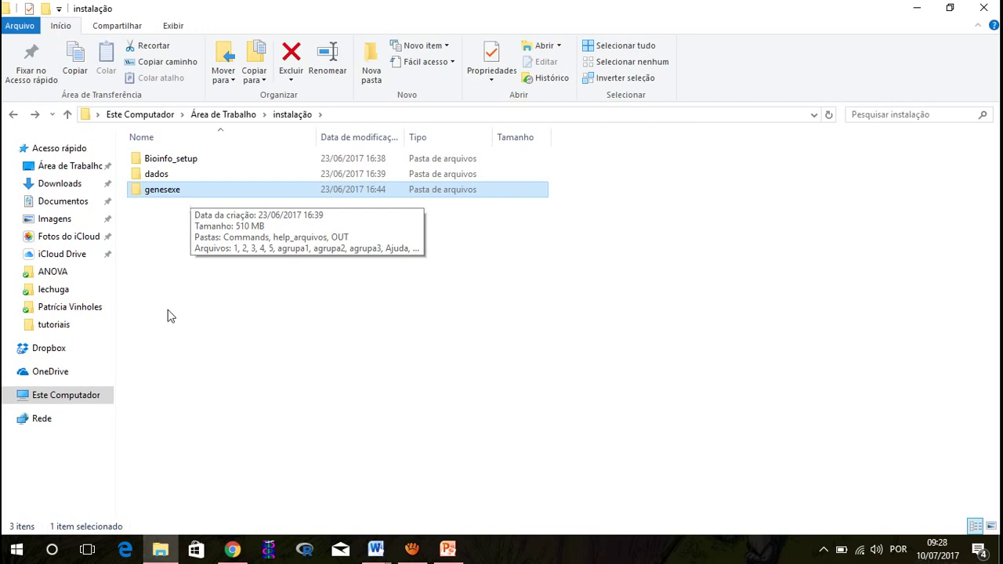
# Step: Open the GENES folder inside Arquivos de Programas (x86) on drive C: and select its genesexe subfolder
pyautogui.click(88, 398)
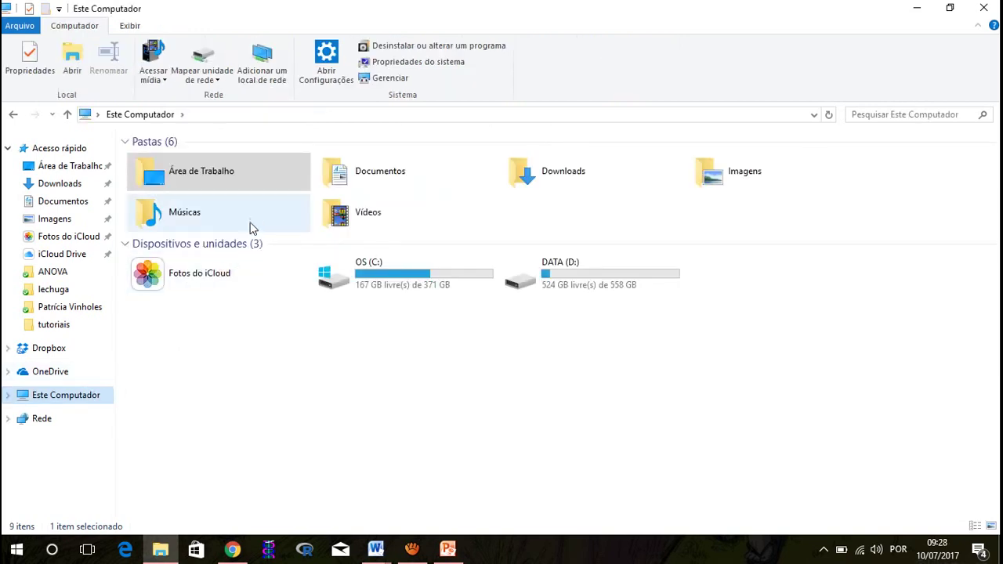
pyautogui.doubleClick(329, 279)
pyautogui.click(162, 175)
pyautogui.doubleClick(163, 176)
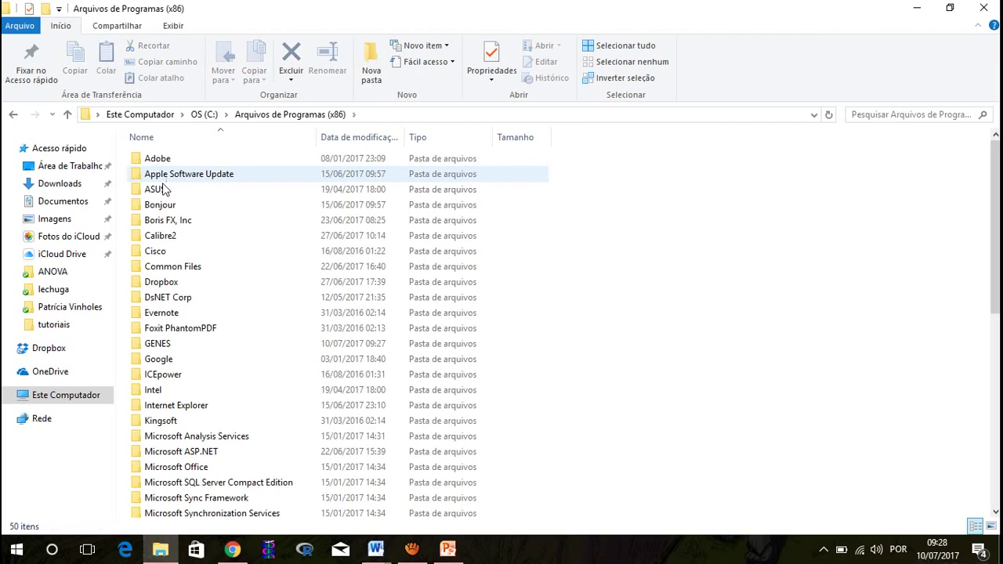
pyautogui.click(142, 348)
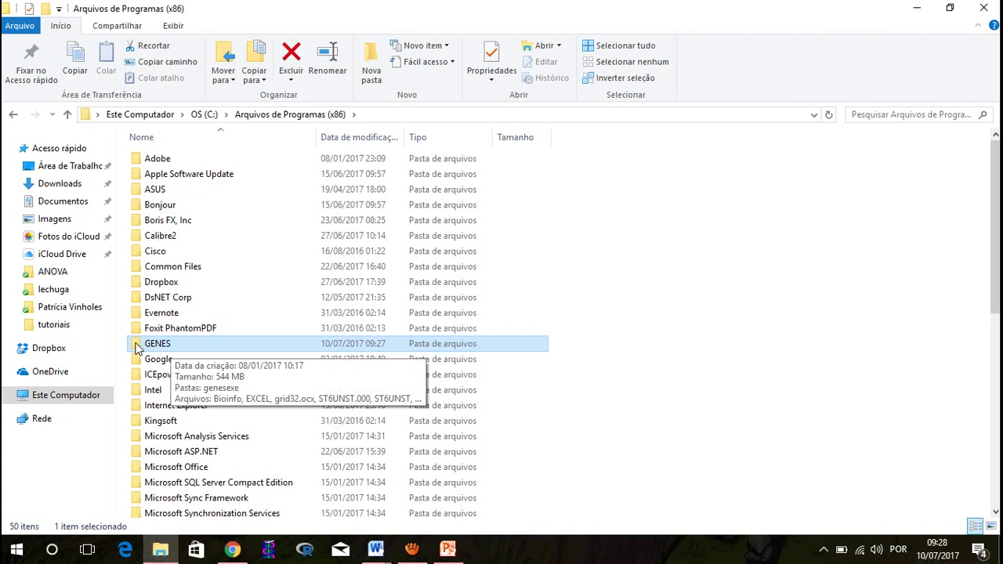
pyautogui.doubleClick(137, 348)
pyautogui.click(142, 161)
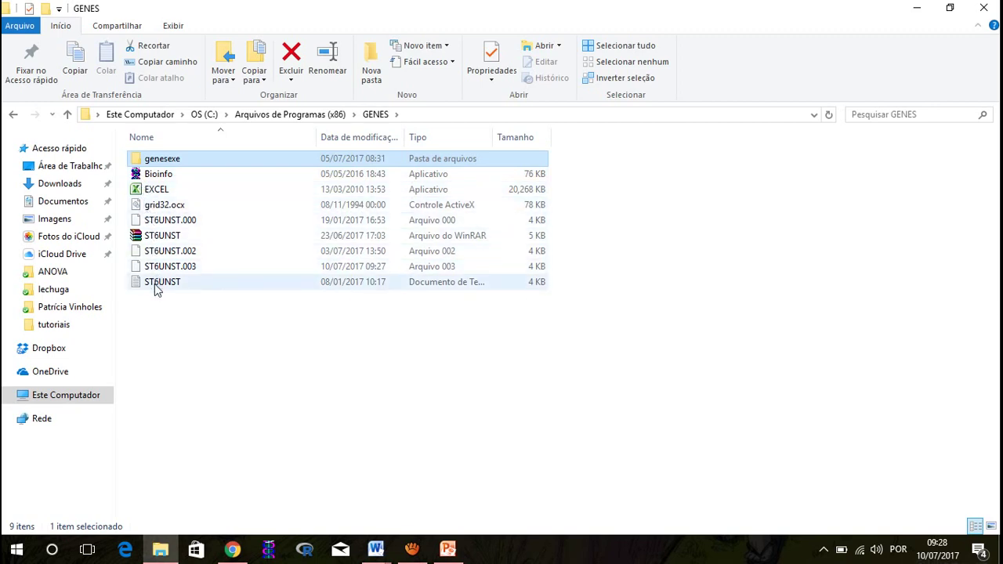
# Step: Look through the files inside the genesexe folder and return to the GENES folder
pyautogui.doubleClick(153, 159)
pyautogui.scroll(-15, 224, 186)
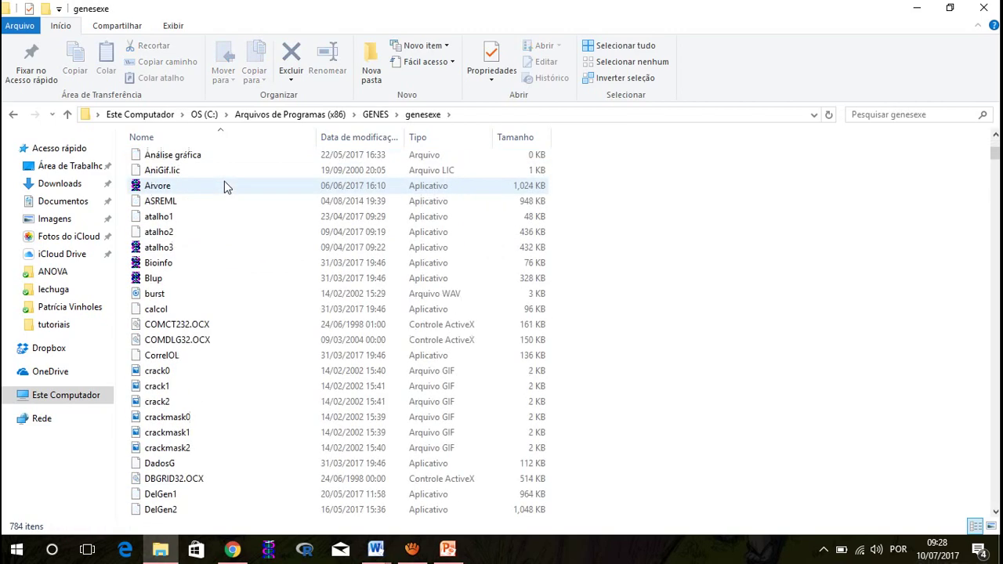
pyautogui.scroll(-20, 224, 186)
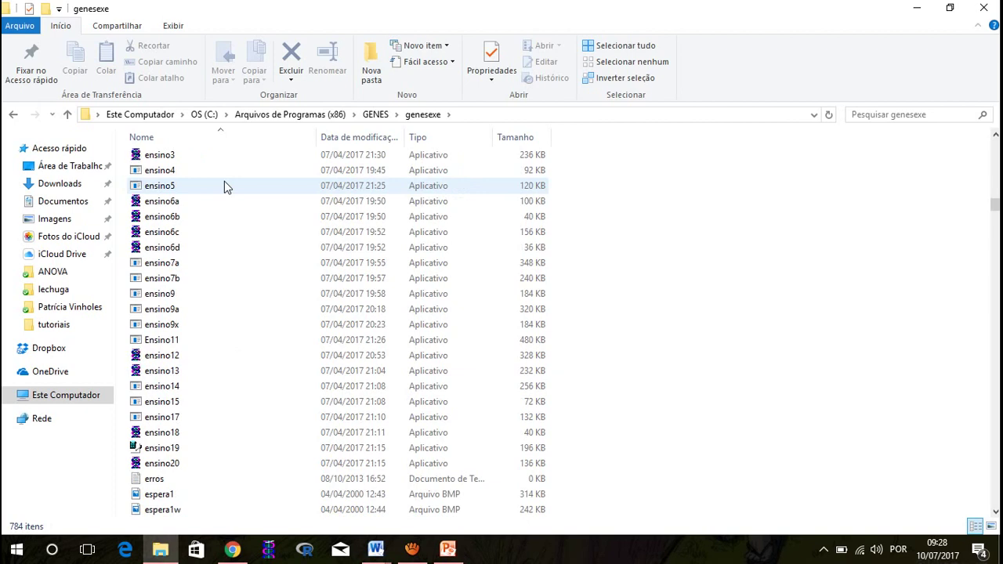
pyautogui.press('BackSpace')
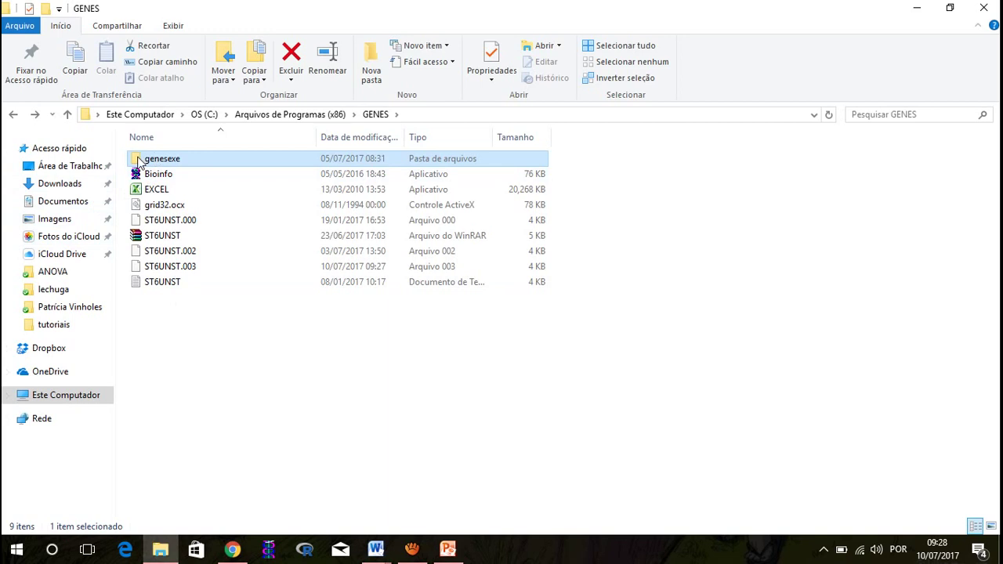
pyautogui.moveTo(137, 162)
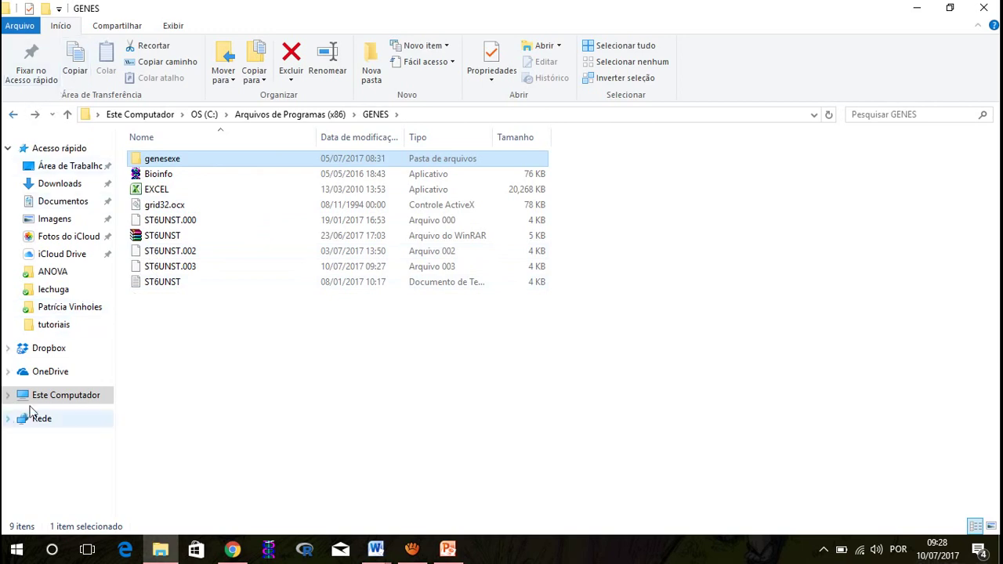
# Step: Go back to the instalação folder and select the dados folder
pyautogui.click(14, 115)
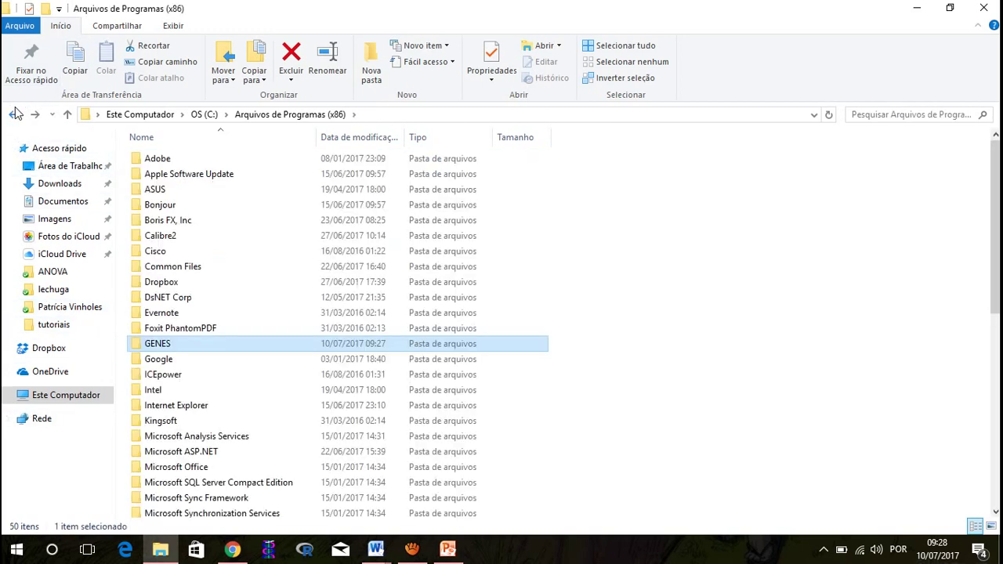
pyautogui.click(15, 114)
pyautogui.click(14, 114)
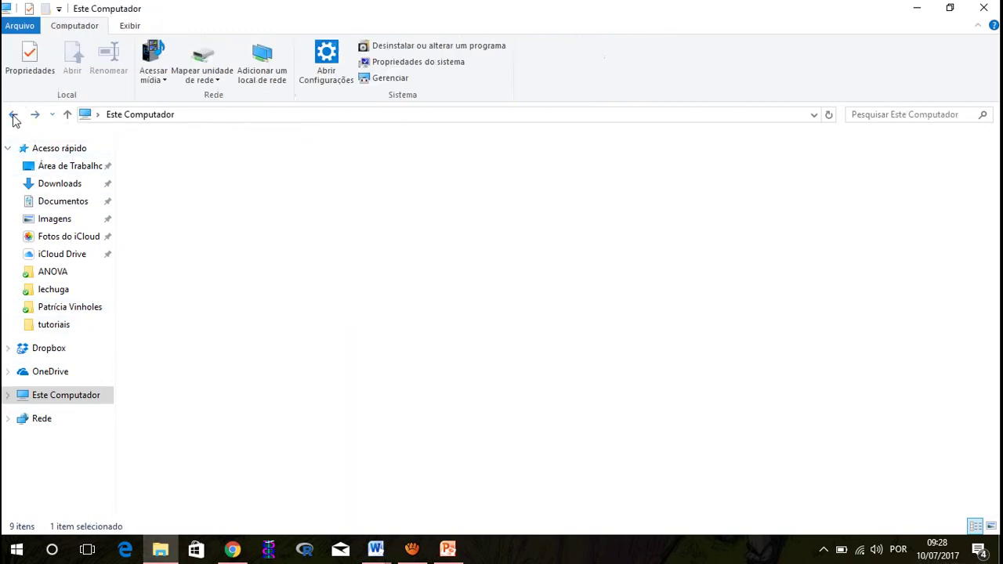
pyautogui.click(14, 115)
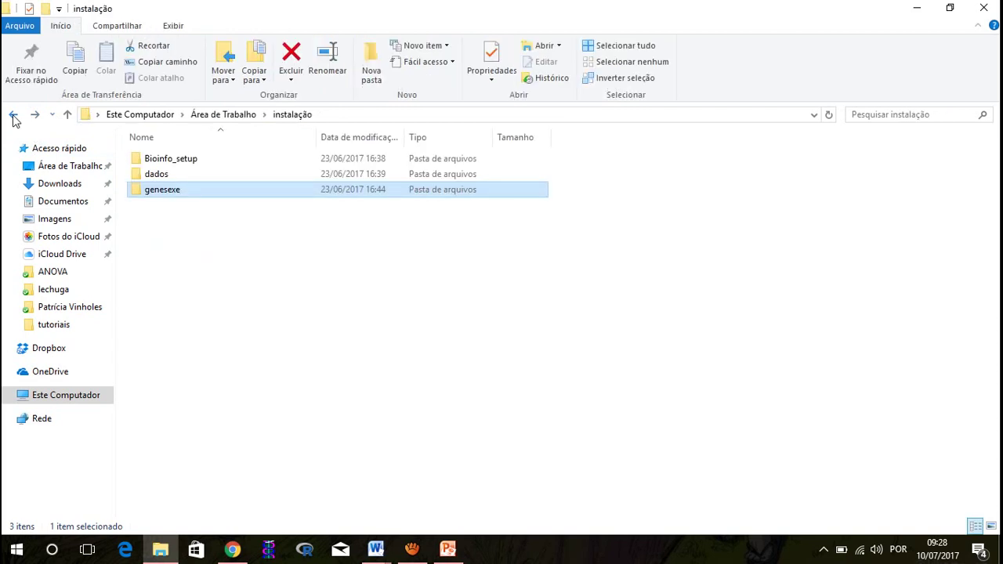
pyautogui.click(136, 177)
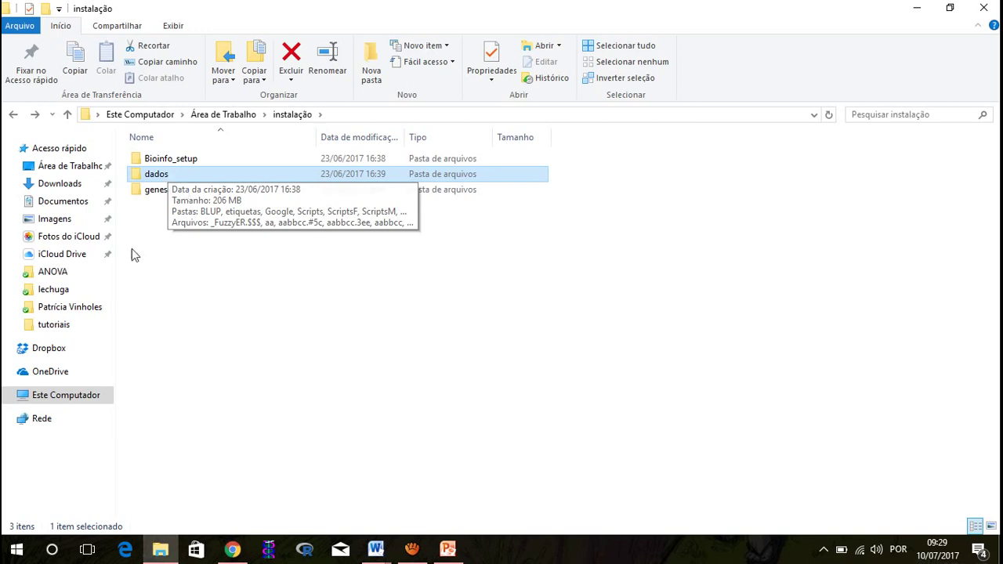
# Step: Open the root of drive C: and check the dados folder there
pyautogui.click(68, 403)
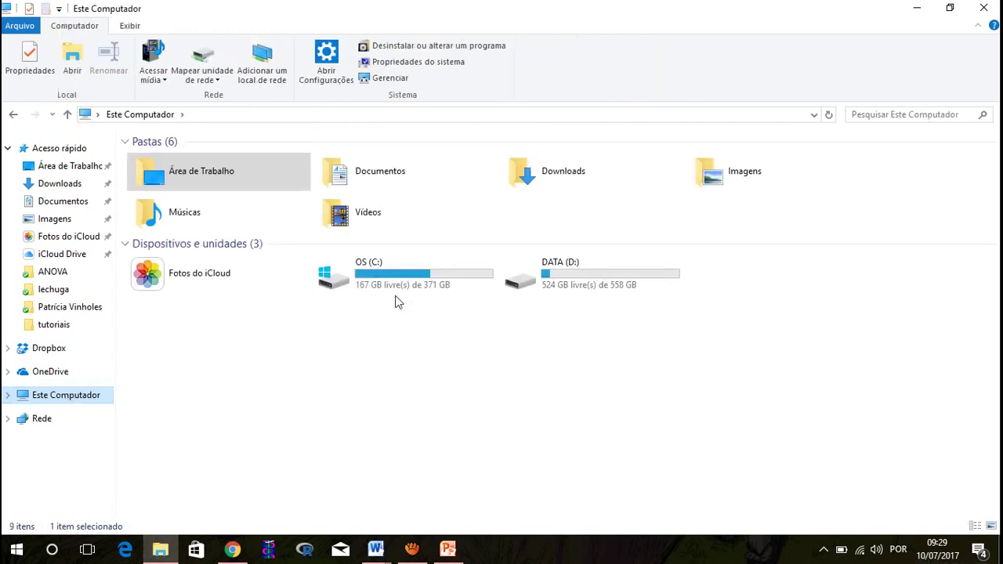
pyautogui.doubleClick(384, 274)
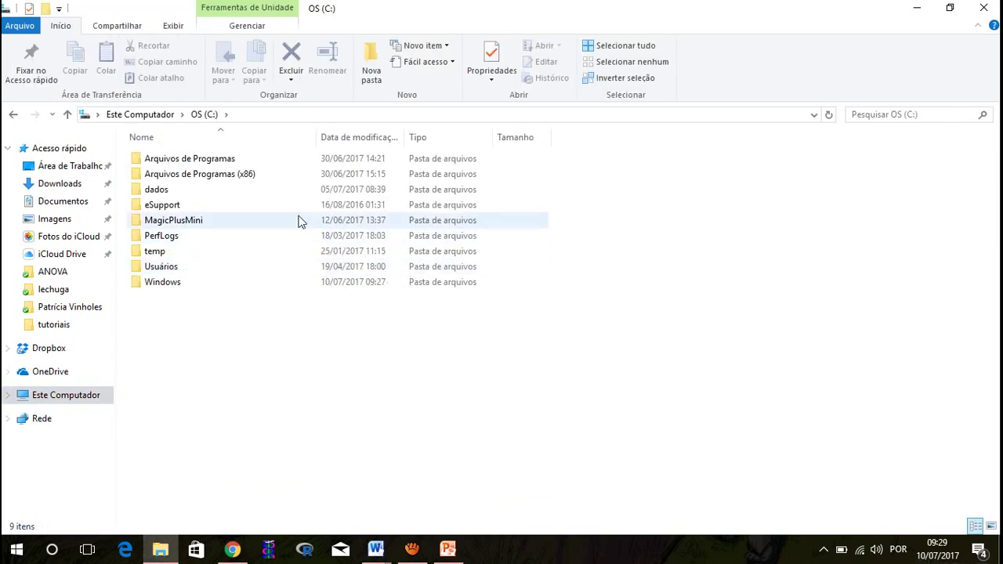
pyautogui.click(184, 194)
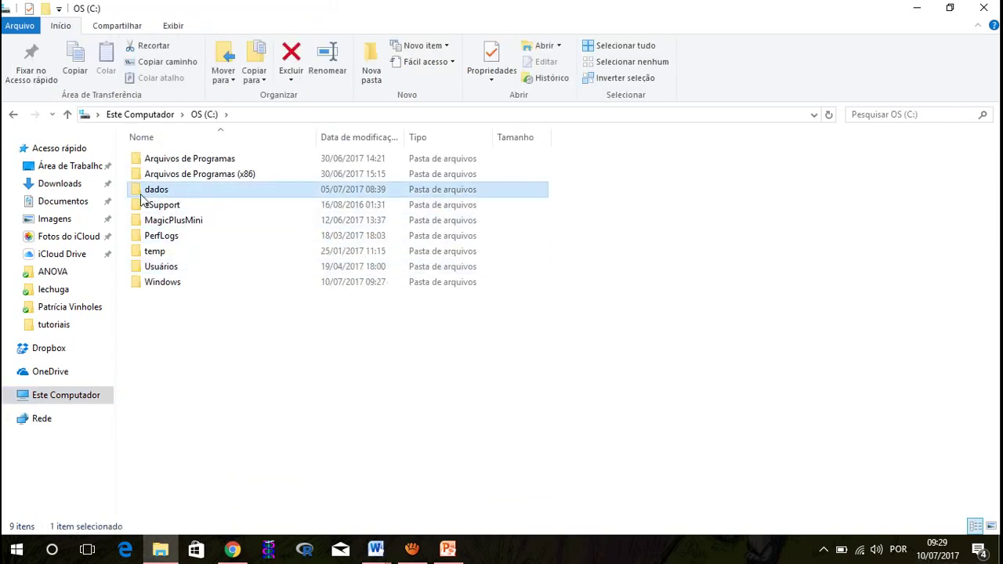
pyautogui.moveTo(135, 198)
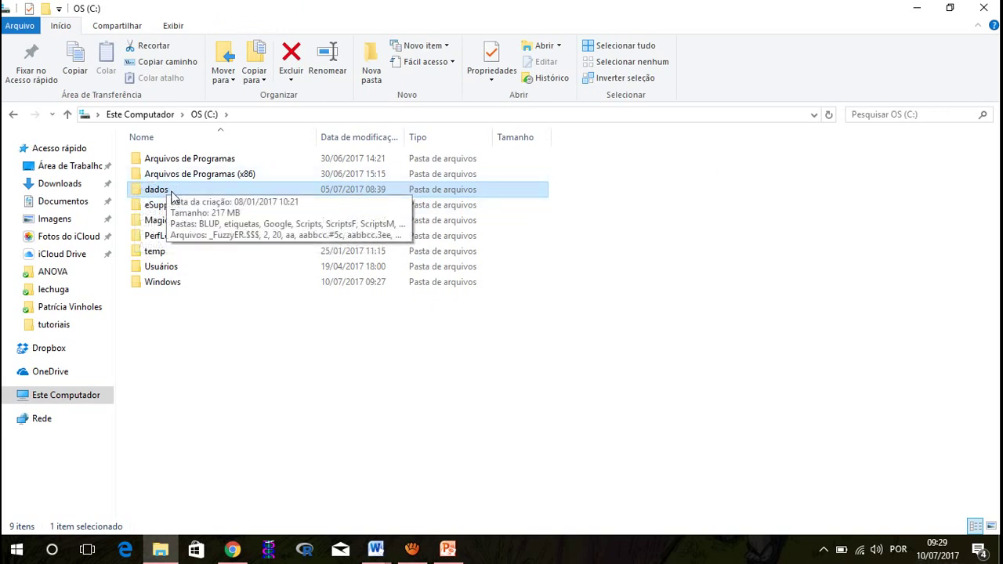
# Step: Open the genesexe folder inside the GENES folder of Arquivos de Programas (x86)
pyautogui.doubleClick(225, 174)
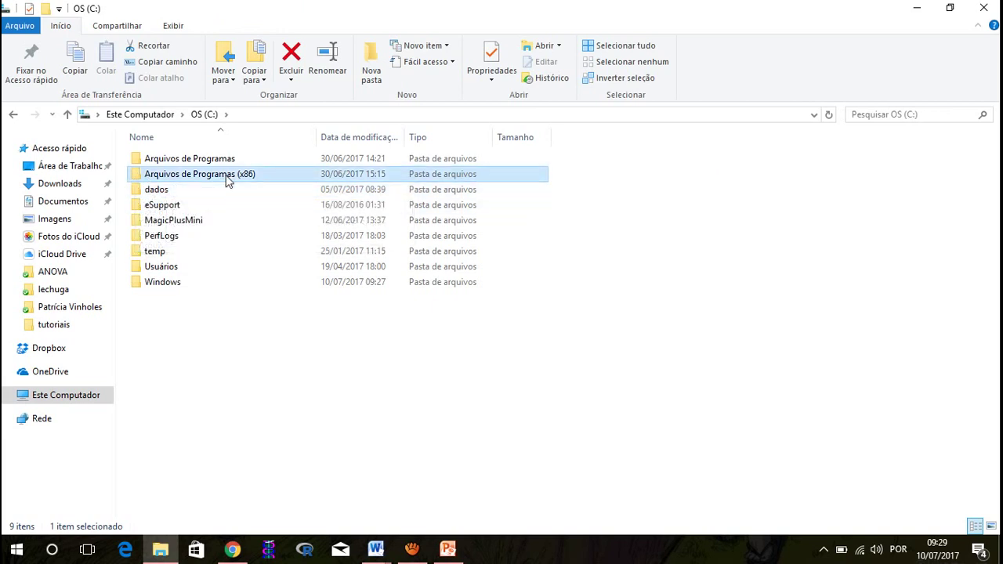
pyautogui.doubleClick(176, 343)
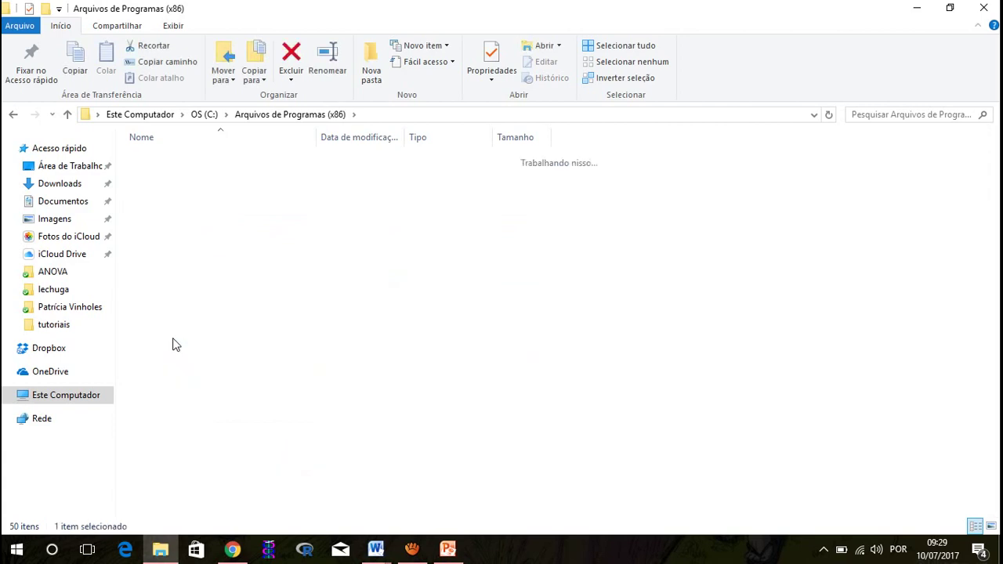
pyautogui.doubleClick(210, 161)
# Step: Find the Genes application among the files in the genesexe folder and select it
pyautogui.scroll(-20, 319, 220)
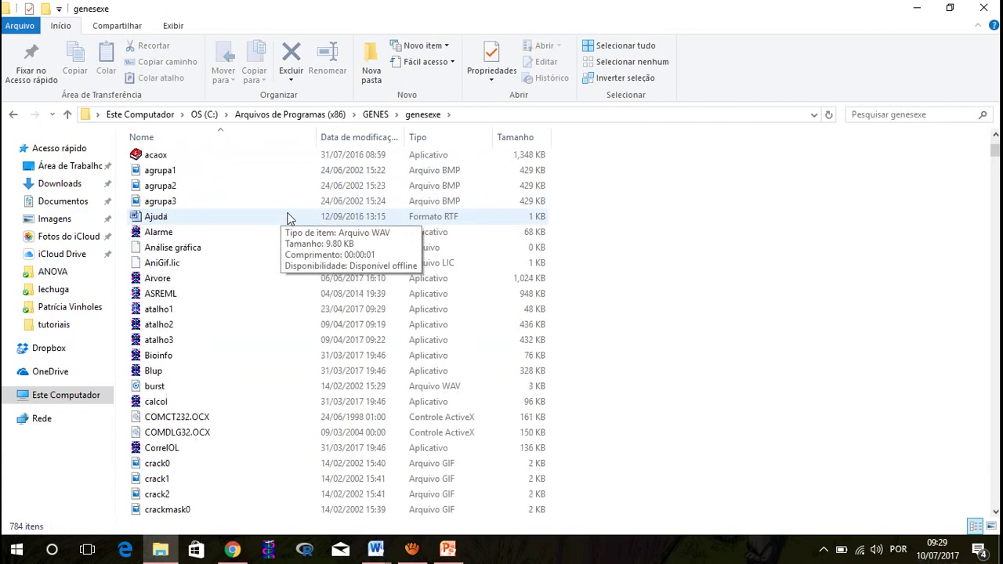
pyautogui.scroll(-20, 337, 400)
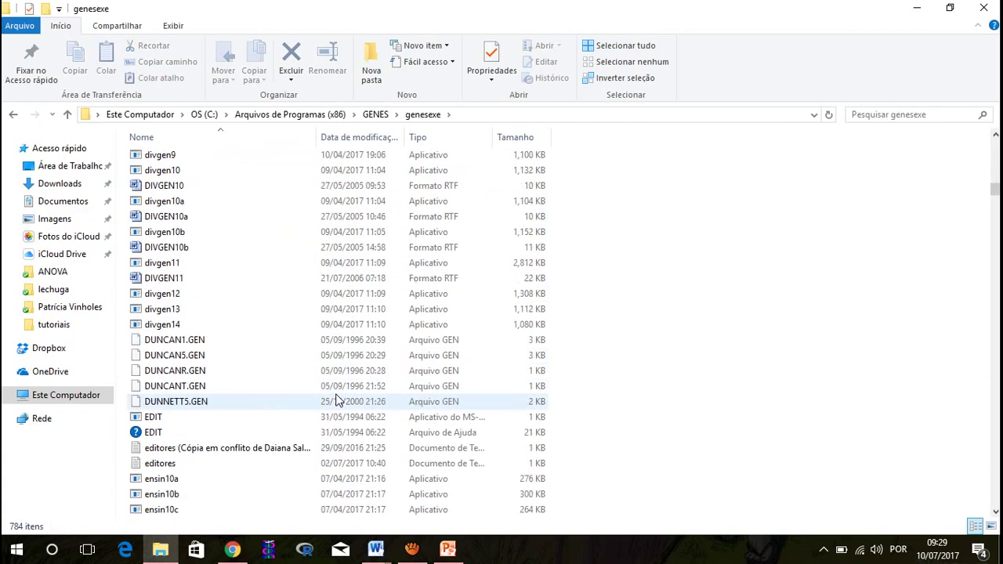
pyautogui.scroll(-10, 337, 400)
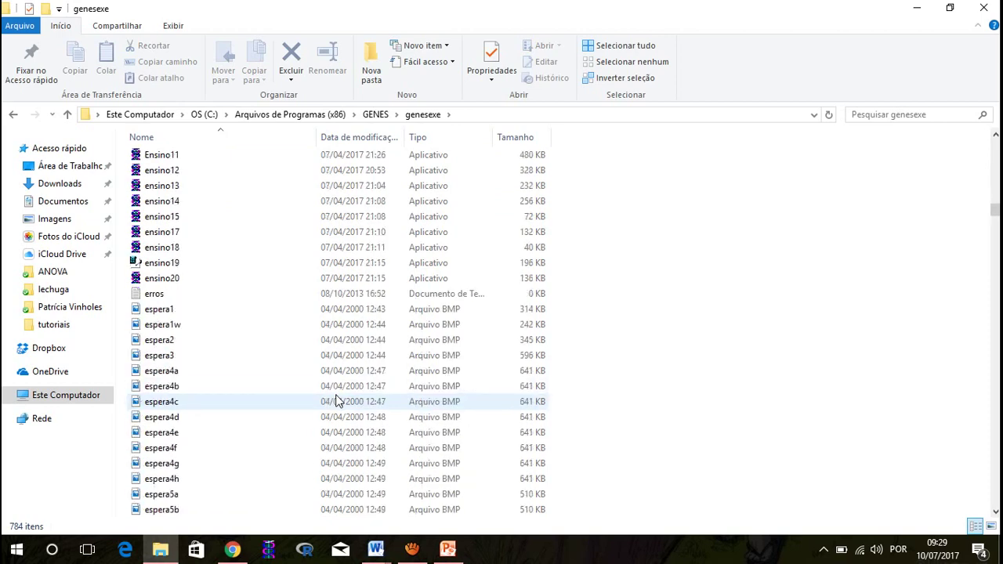
pyautogui.scroll(-15, 269, 417)
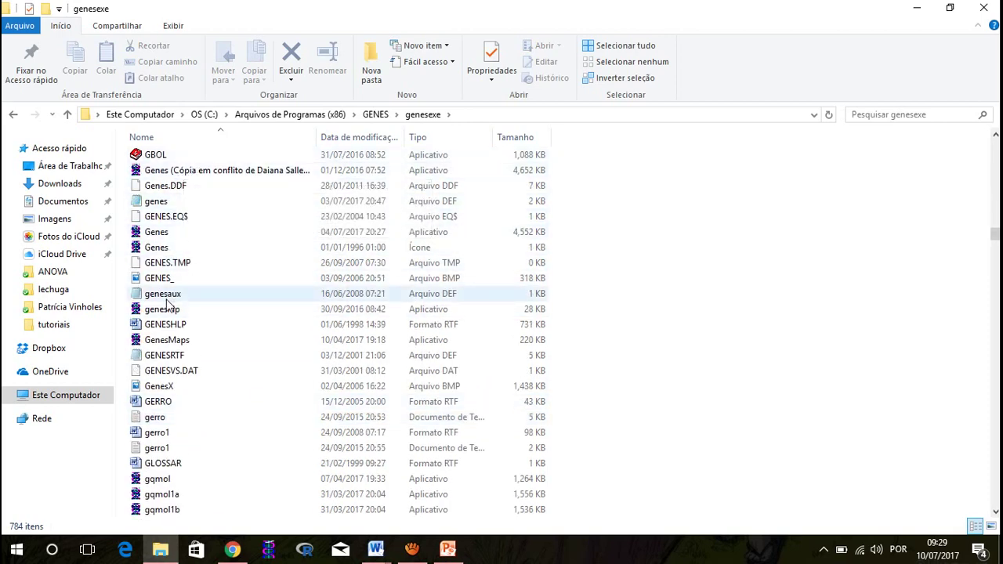
pyautogui.scroll(3, 160, 298)
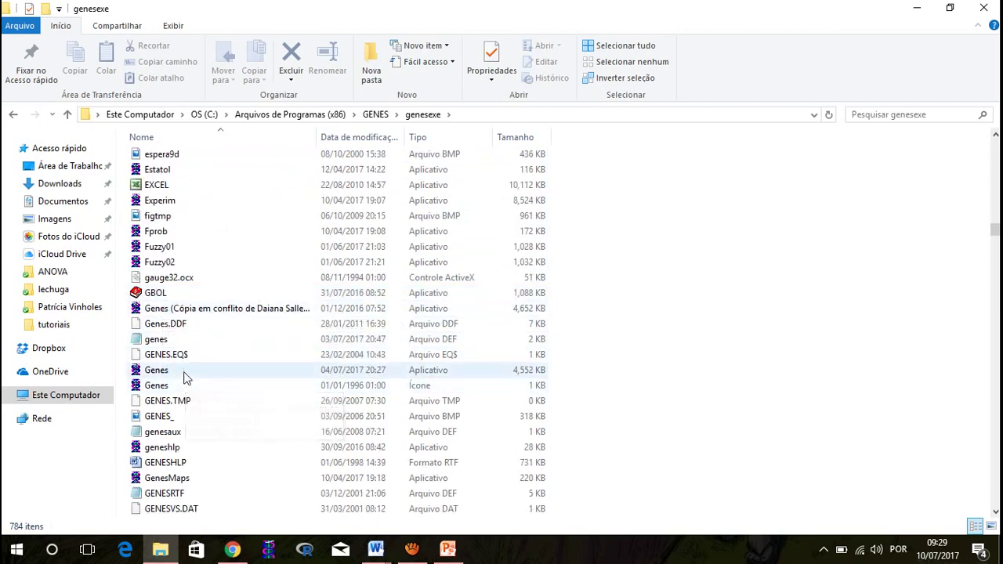
pyautogui.click(185, 371)
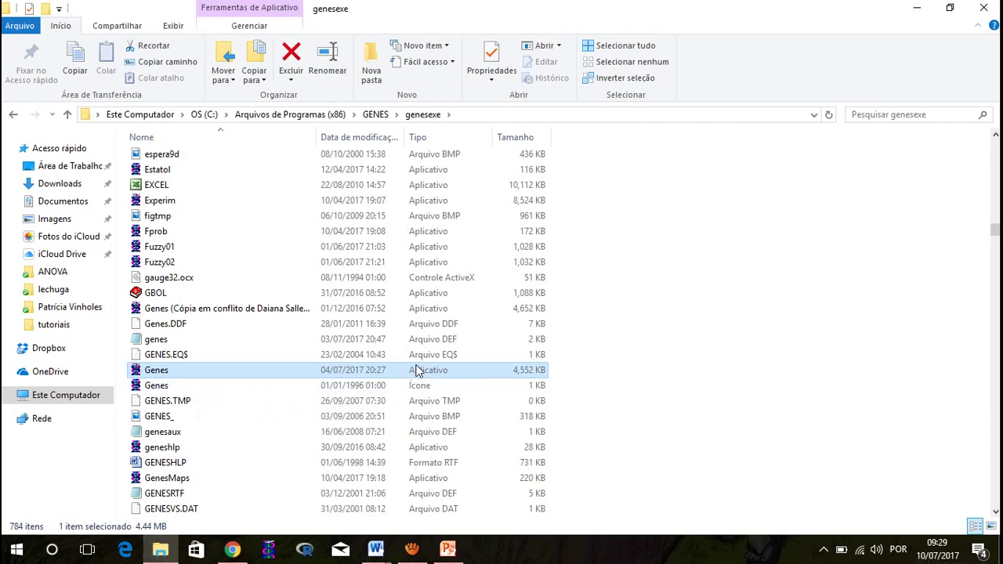
# Step: Launch the Genes application, closing and reopening it once, and maximize its window
pyautogui.doubleClick(159, 377)
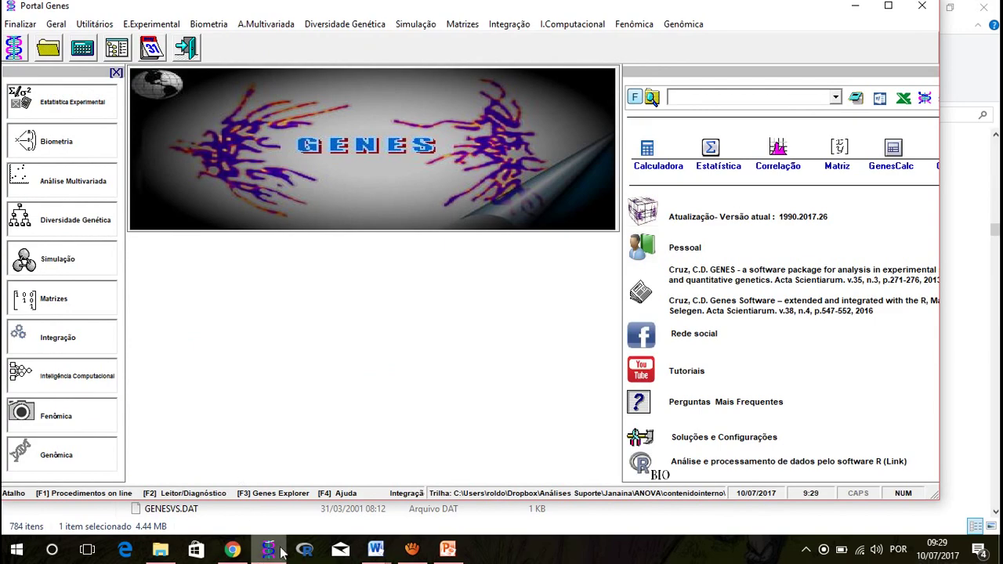
pyautogui.click(922, 7)
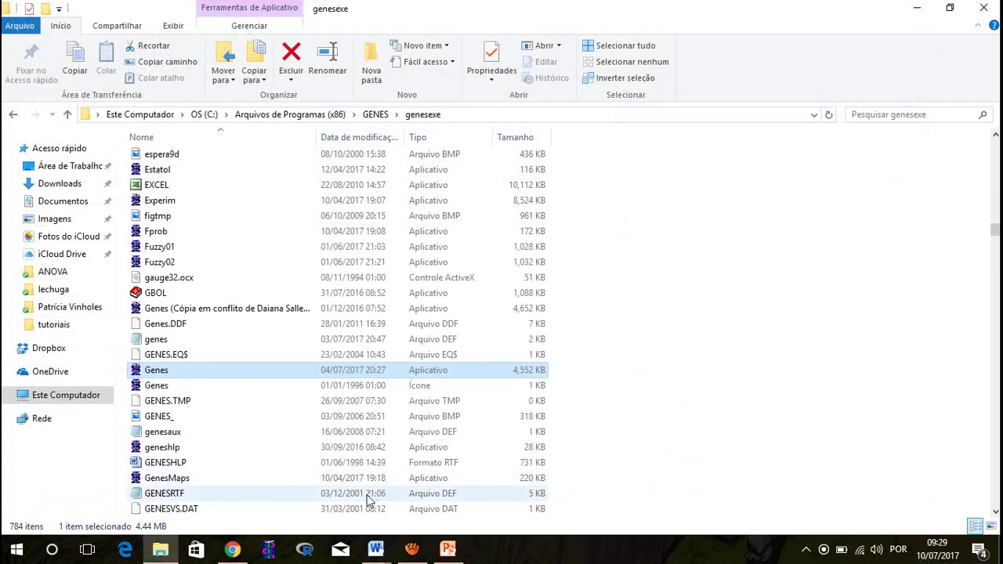
pyautogui.doubleClick(164, 370)
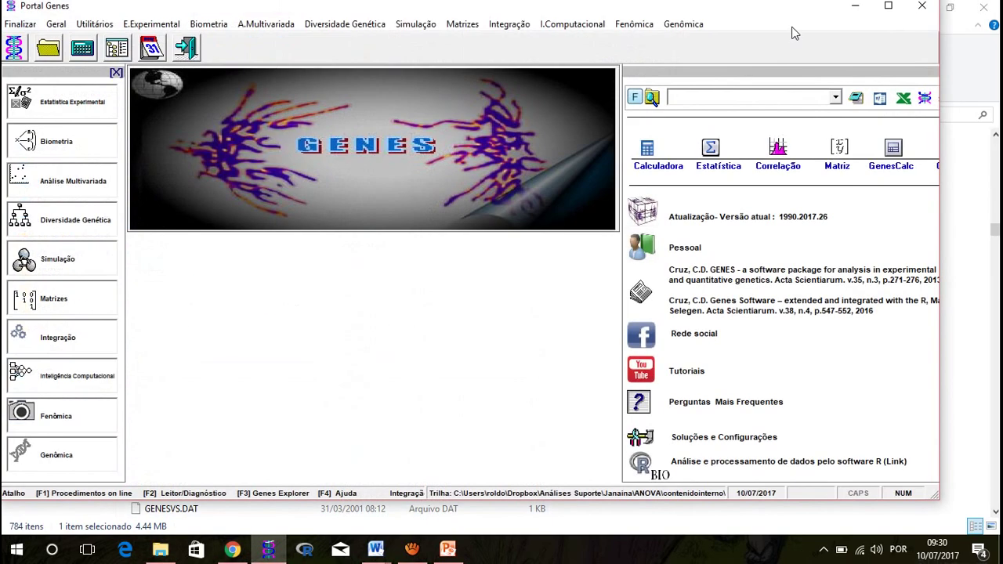
pyautogui.click(888, 5)
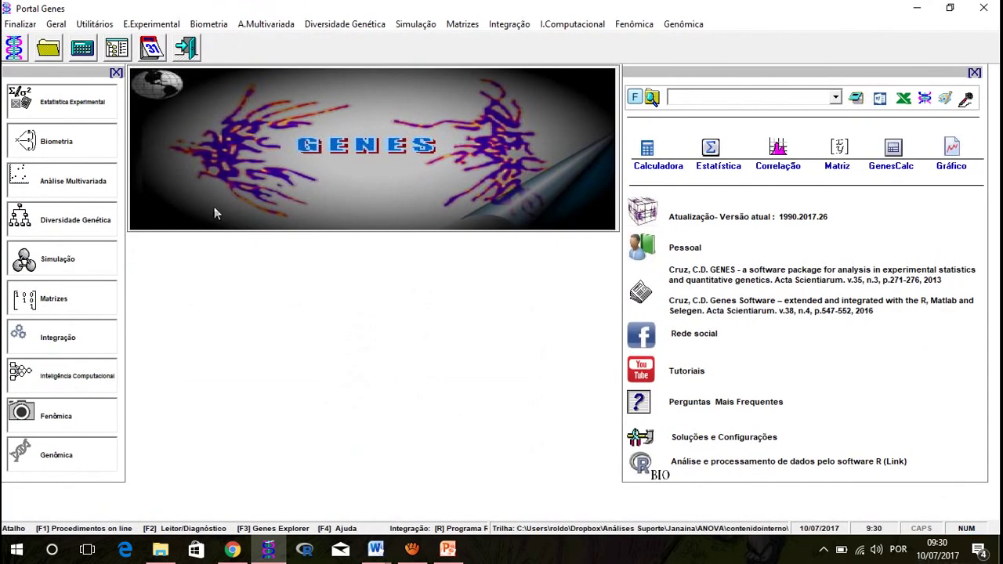